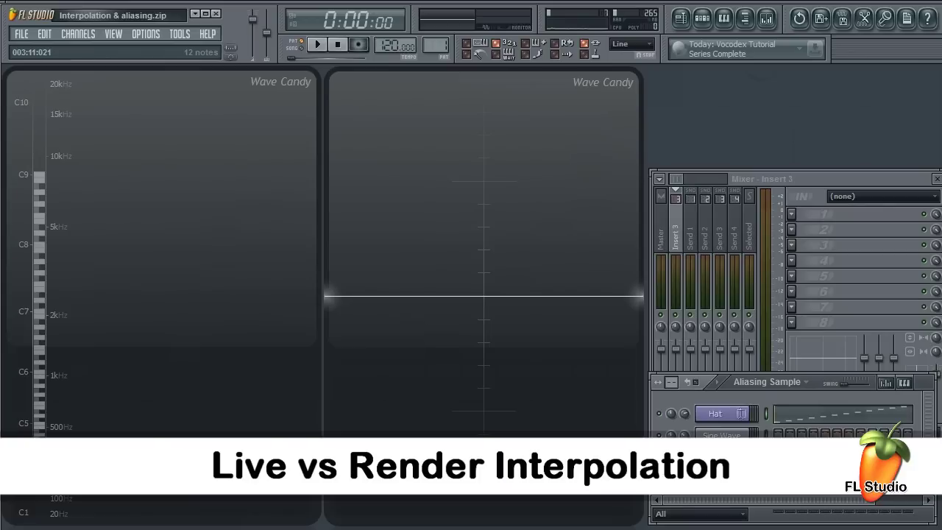
# Open Audio settings and review the Interpolation choices, keeping mixer interpolation on Linear
pyautogui.click(146, 34)
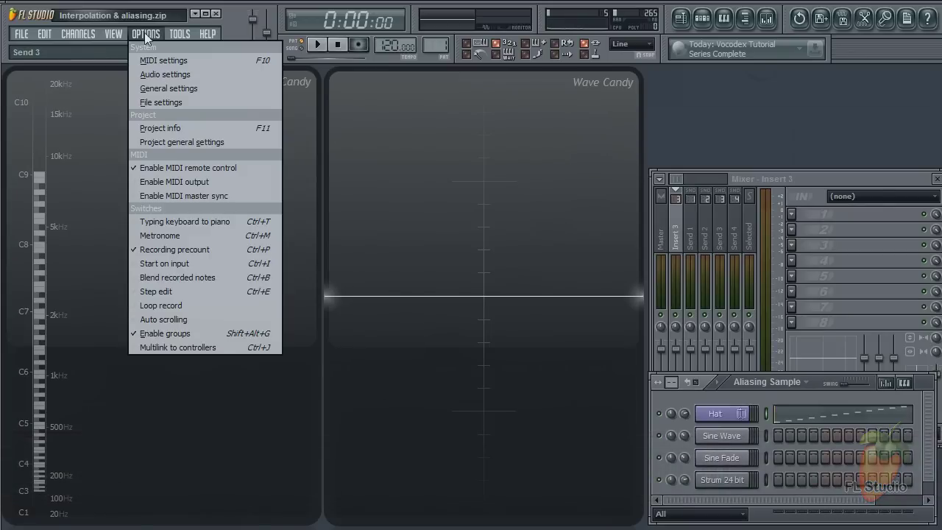
pyautogui.click(157, 76)
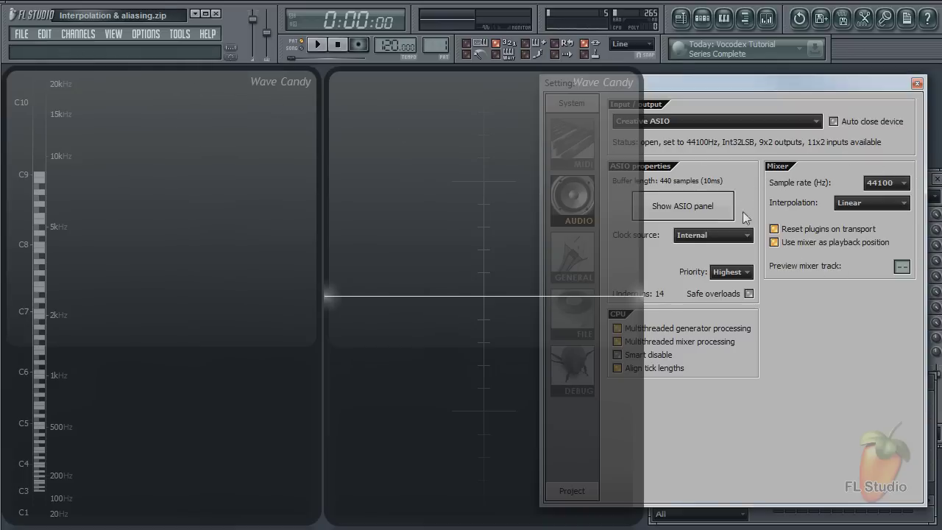
pyautogui.click(871, 203)
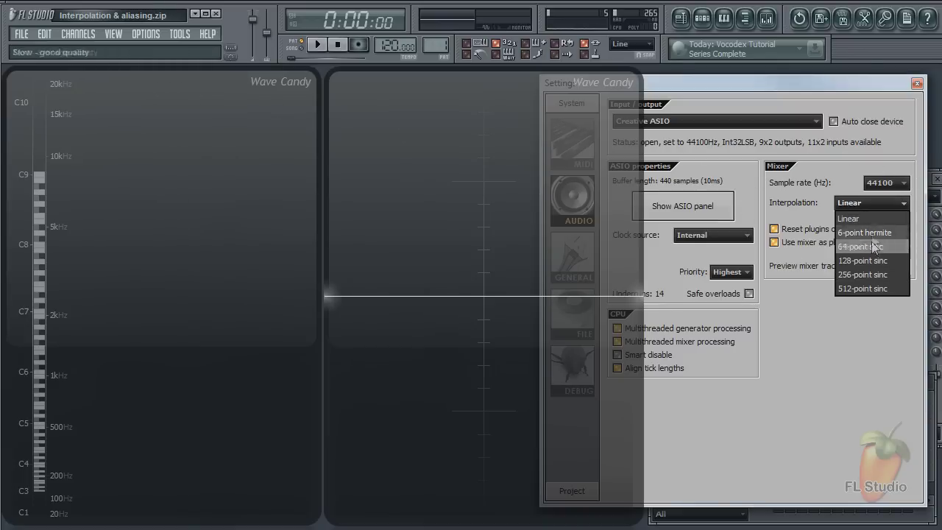
pyautogui.click(871, 205)
# Start a WAV export and keep the render's sampler interpolation at Linear
pyautogui.click(23, 34)
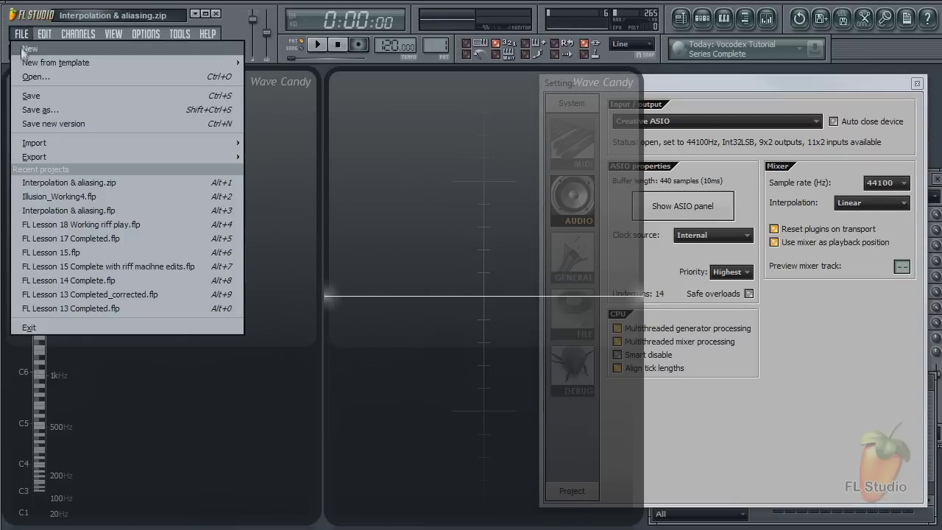
pyautogui.moveTo(44, 157)
pyautogui.click(270, 175)
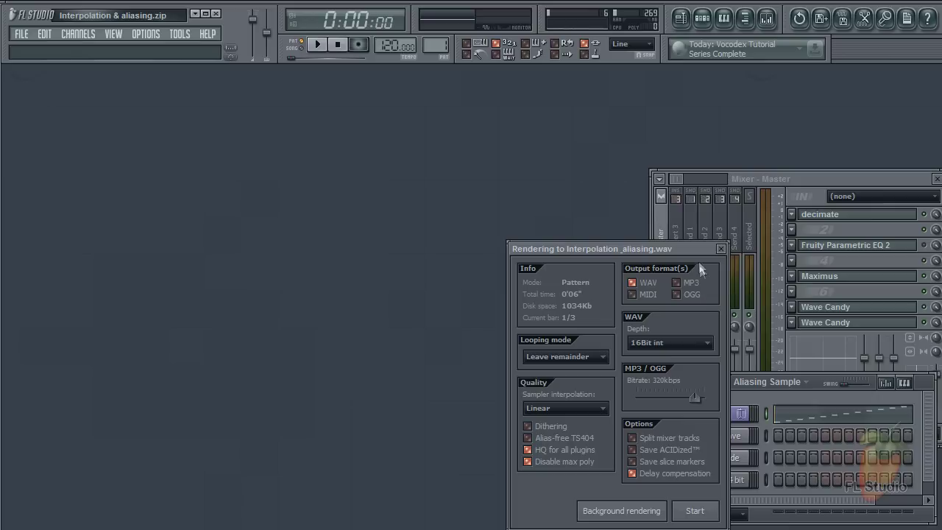
pyautogui.moveTo(700, 250); pyautogui.dragTo(746, 110)
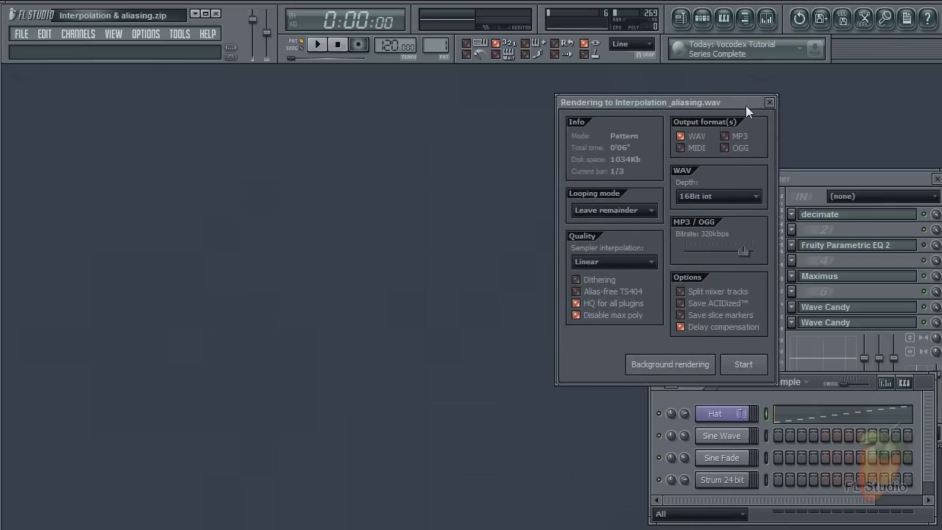
pyautogui.click(617, 263)
pyautogui.click(603, 273)
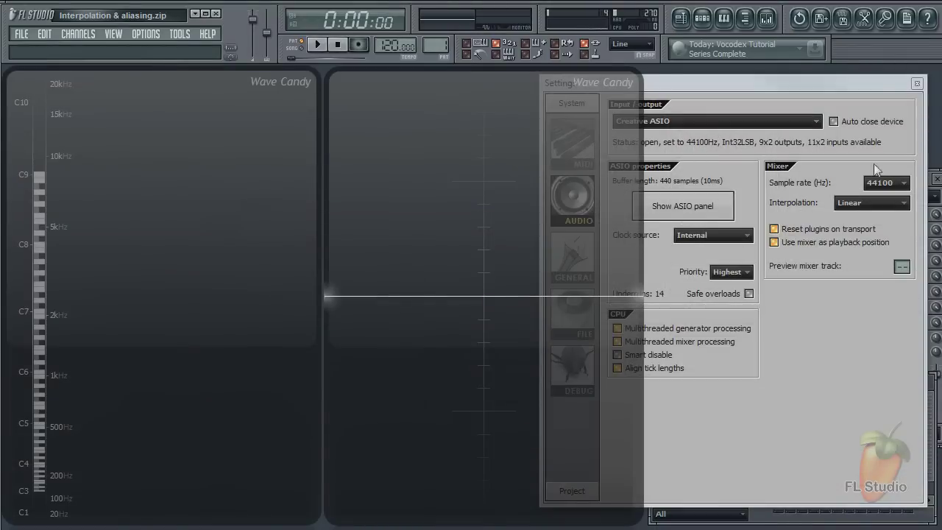
pyautogui.click(917, 84)
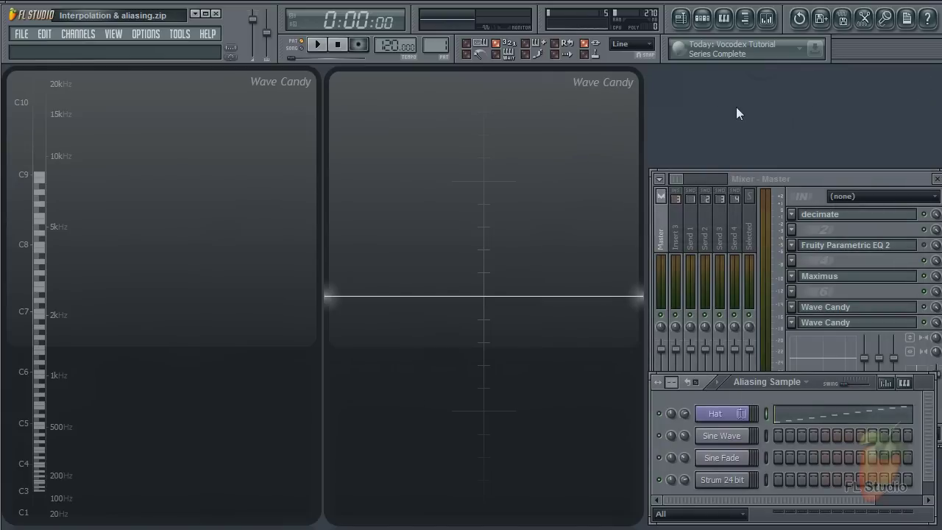
pyautogui.click(715, 413)
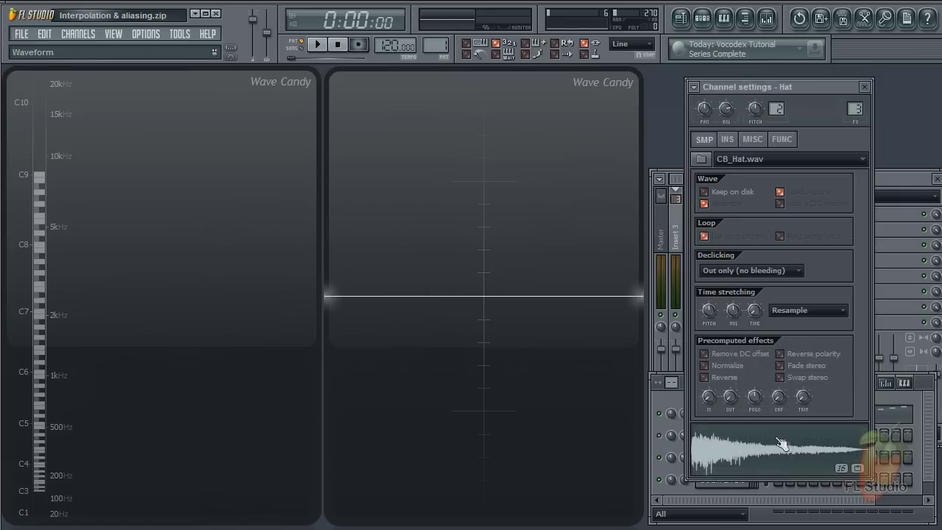
pyautogui.click(760, 456)
pyautogui.click(760, 456)
pyautogui.click(760, 456)
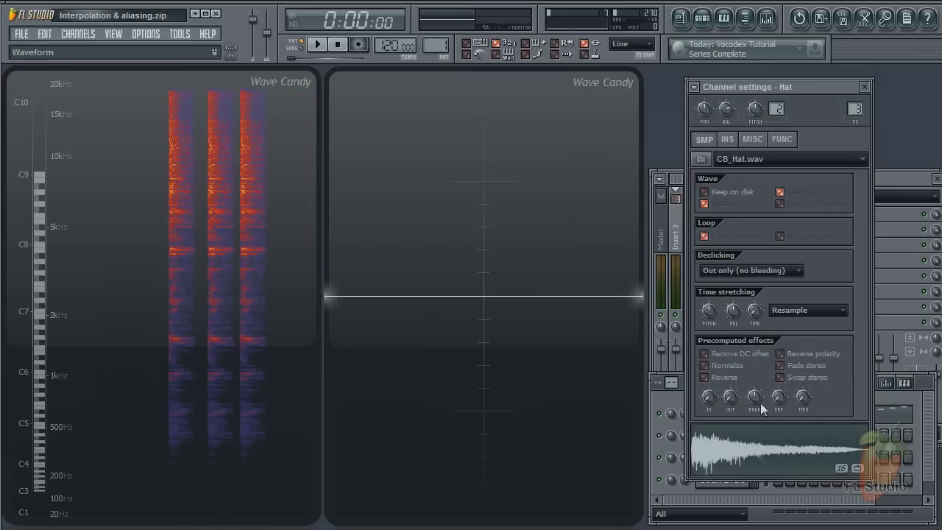
pyautogui.click(864, 86)
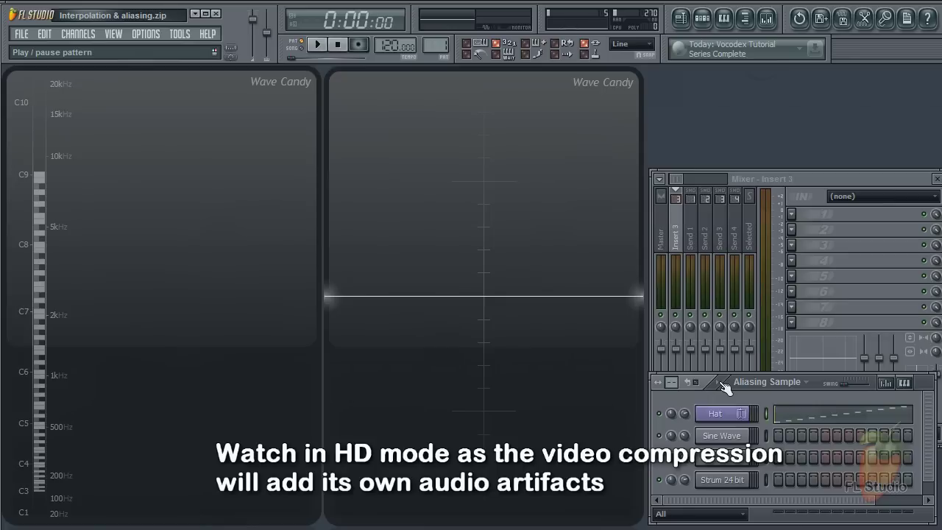
# Preview the pattern, then loop the Hat piano roll's four rising notes with Audio settings (F10) open
pyautogui.press('space')
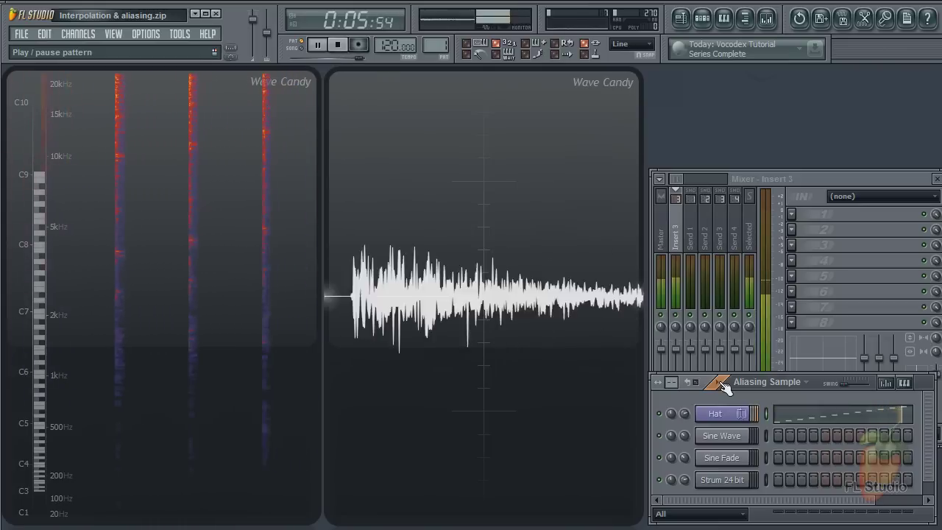
pyautogui.press('space')
pyautogui.press('F7')
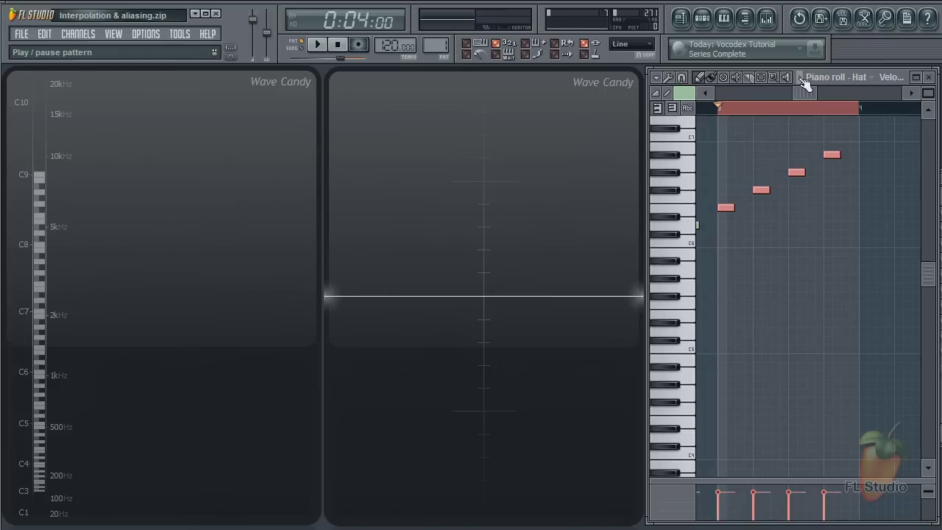
pyautogui.press('space')
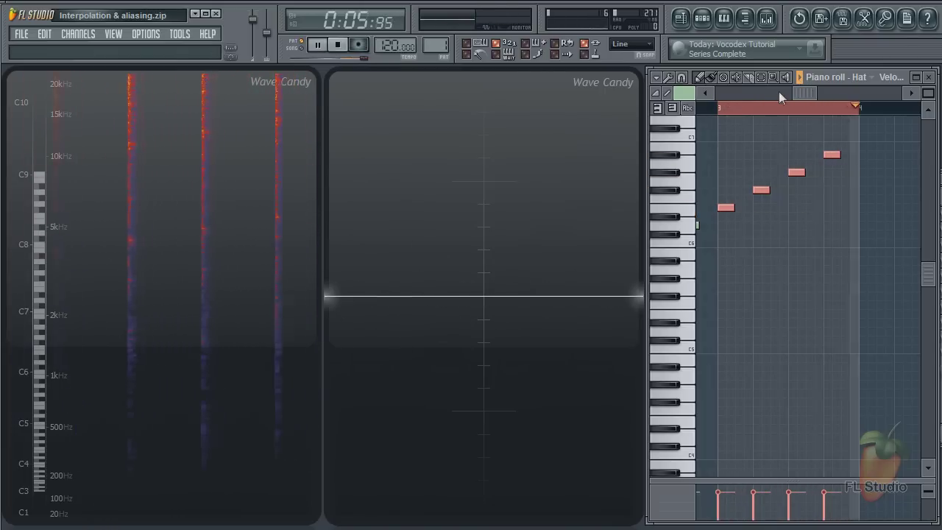
pyautogui.press('F10')
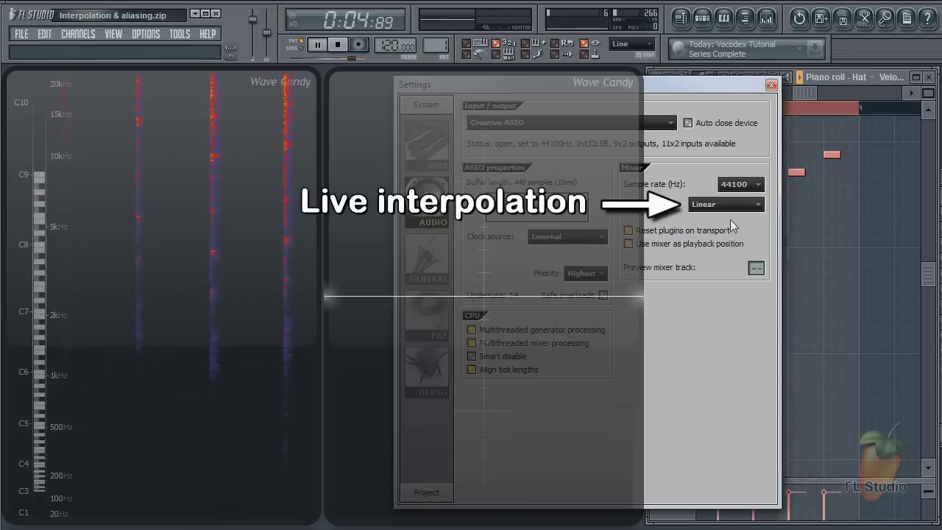
# Toggle live interpolation repeatedly between Linear and 64-point sinc, finishing on 64-point sinc
pyautogui.click(725, 205)
pyautogui.click(716, 251)
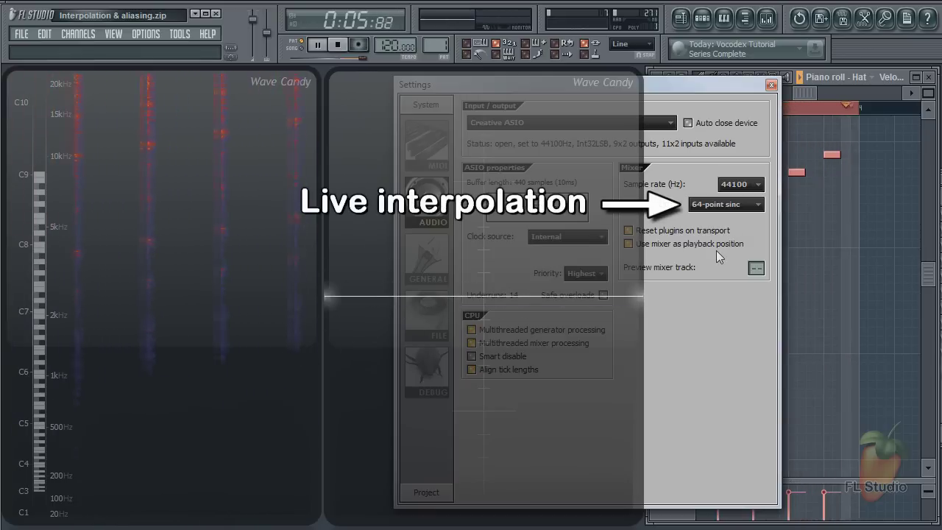
pyautogui.click(724, 205)
pyautogui.click(730, 219)
pyautogui.click(725, 204)
pyautogui.click(716, 251)
pyautogui.click(724, 205)
pyautogui.click(730, 219)
pyautogui.click(725, 205)
pyautogui.click(716, 250)
pyautogui.click(725, 205)
pyautogui.click(730, 219)
pyautogui.click(724, 205)
pyautogui.click(715, 250)
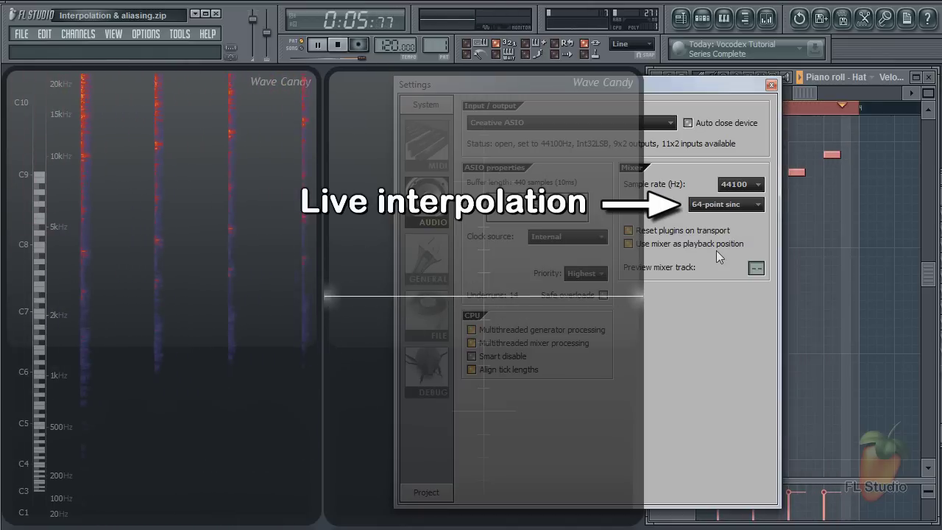
pyautogui.click(725, 205)
pyautogui.click(730, 219)
pyautogui.click(725, 205)
pyautogui.click(716, 250)
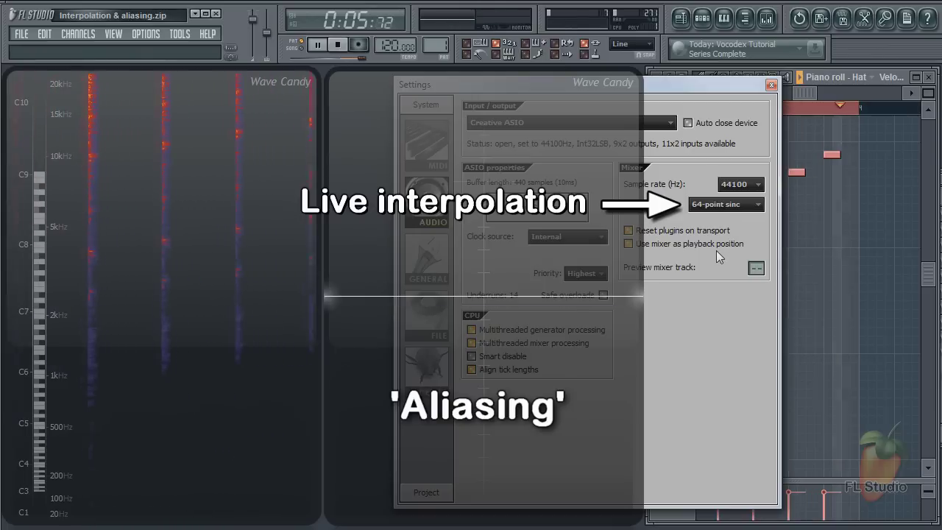
pyautogui.click(725, 205)
pyautogui.click(730, 220)
pyautogui.click(725, 204)
pyautogui.click(716, 251)
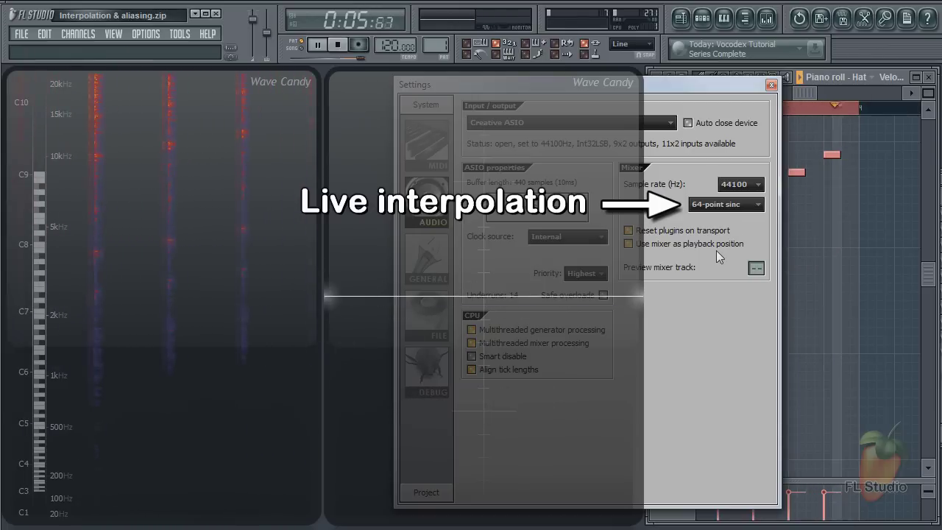
pyautogui.click(725, 204)
pyautogui.click(730, 219)
pyautogui.click(725, 205)
pyautogui.click(716, 251)
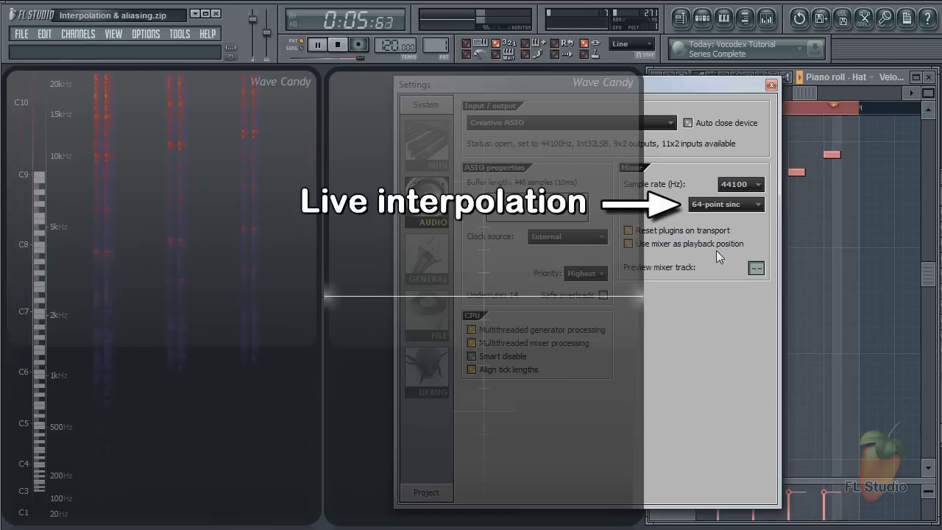
pyautogui.click(724, 205)
pyautogui.click(730, 219)
pyautogui.click(725, 204)
pyautogui.click(719, 236)
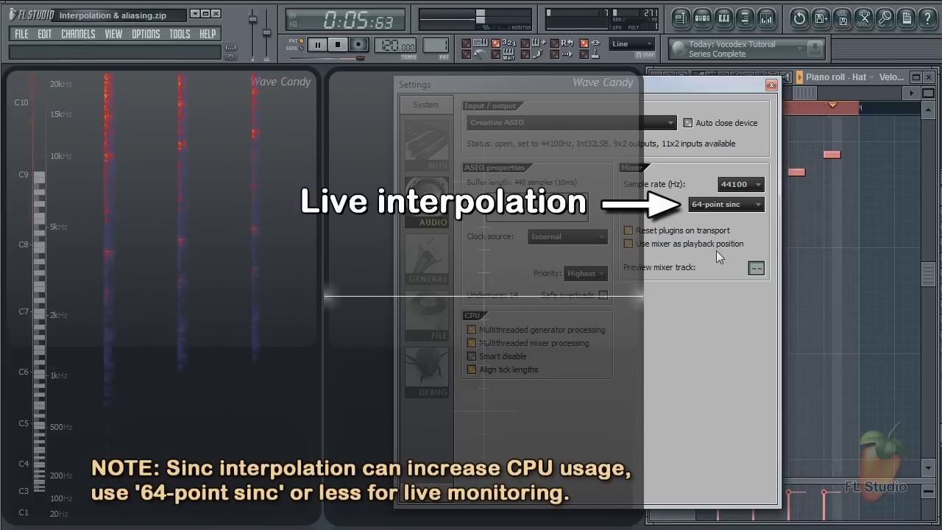
pyautogui.click(725, 204)
pyautogui.click(730, 219)
pyautogui.click(725, 205)
pyautogui.click(715, 251)
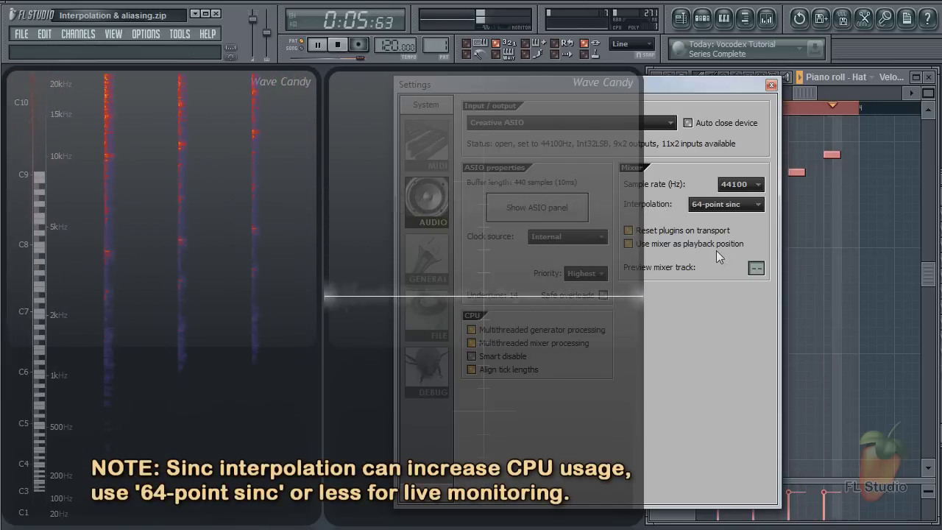
pyautogui.click(725, 205)
pyautogui.click(729, 219)
pyautogui.click(725, 204)
pyautogui.click(716, 250)
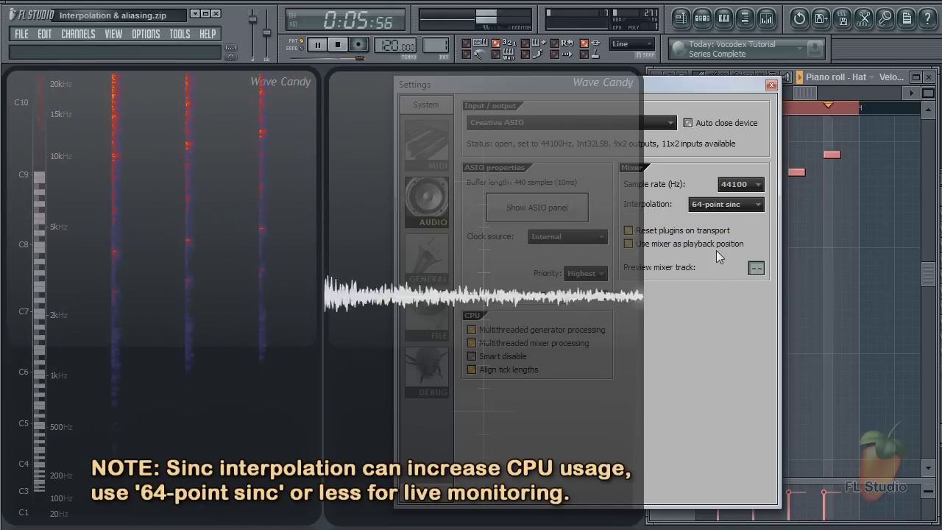
# Close the audio settings, stop playback and close the piano roll
pyautogui.click(771, 84)
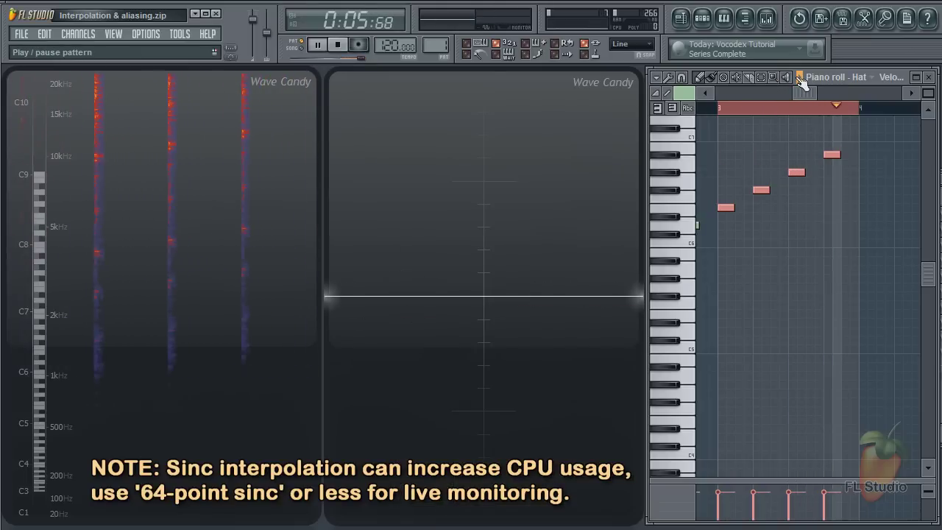
pyautogui.press('space')
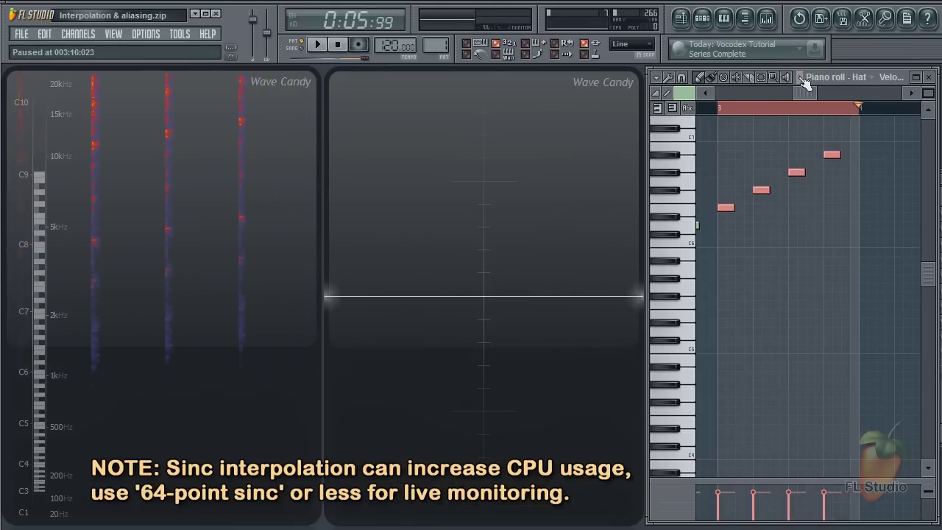
pyautogui.click(934, 77)
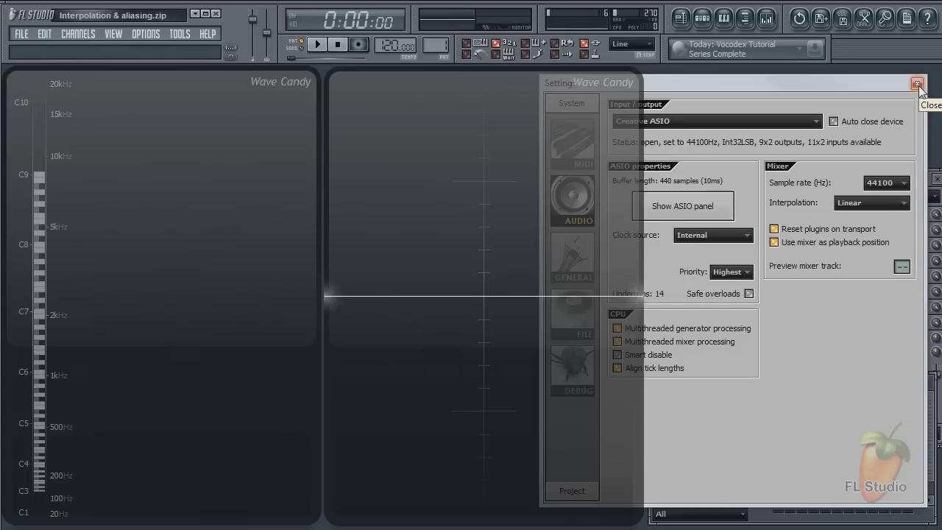
# Close the audio settings window
pyautogui.click(916, 85)
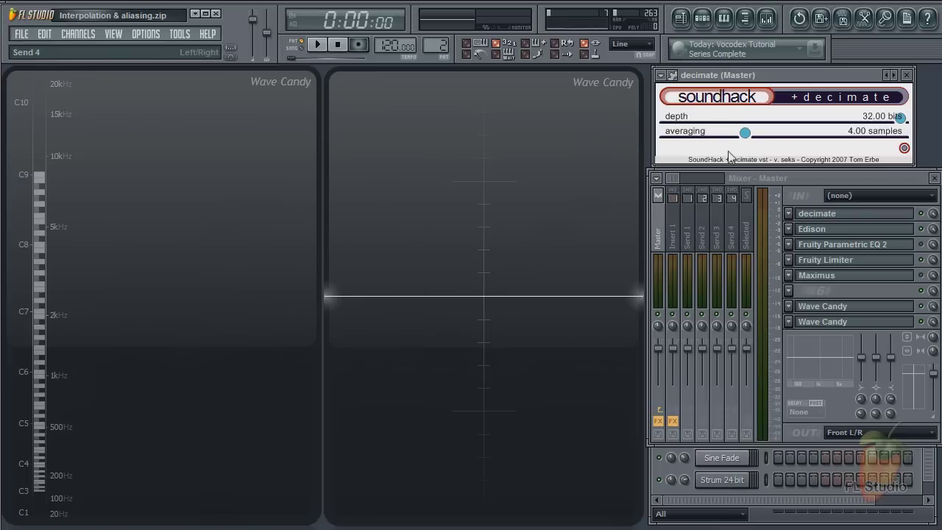
# Play the sweep to watch aliasing on the spectrogram, then stop playback
pyautogui.click(325, 44)
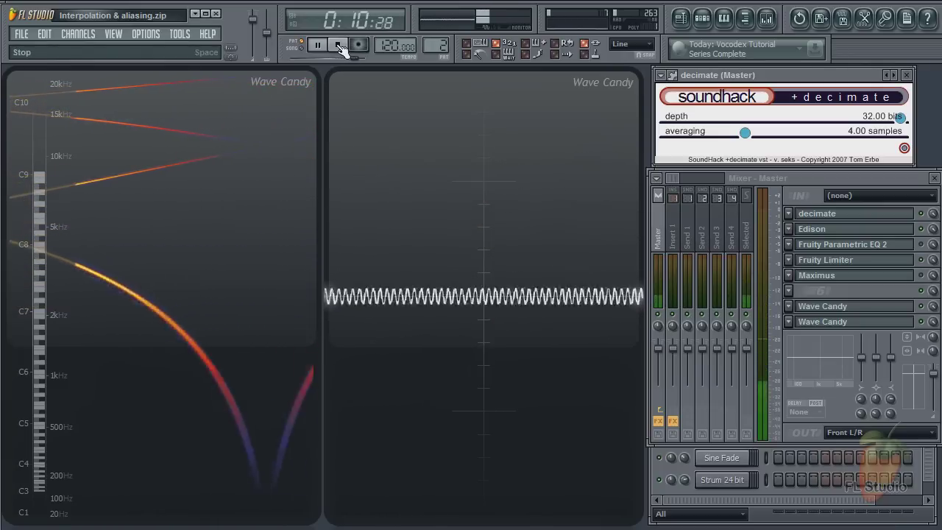
pyautogui.click(339, 46)
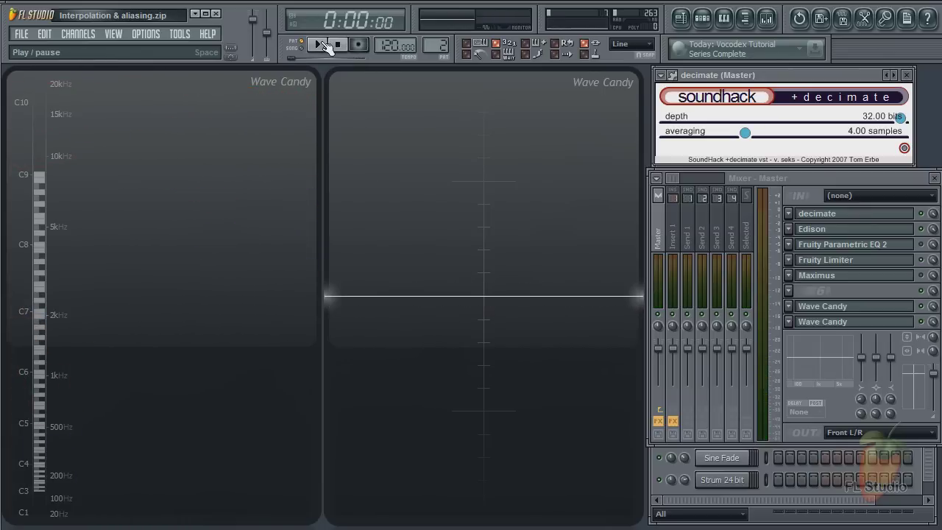
# Play the sweep through the decimated Master again
pyautogui.click(324, 45)
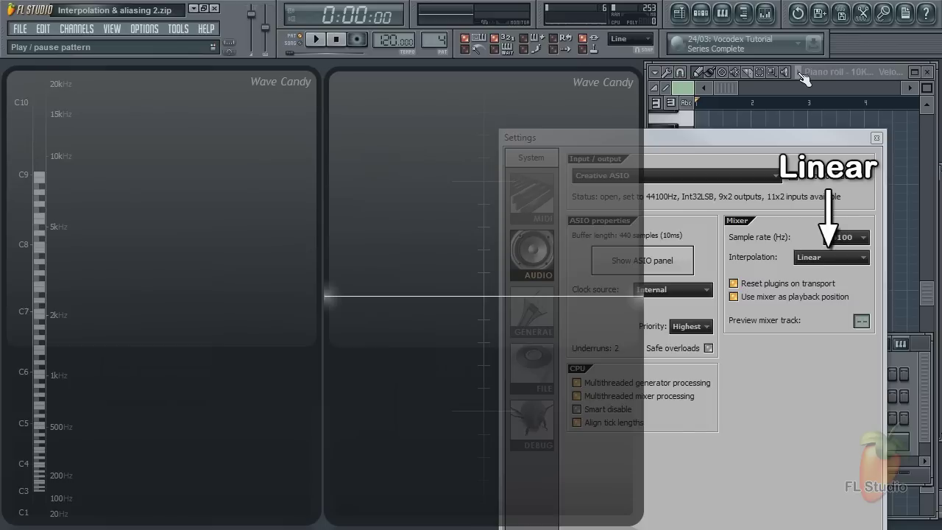
# Start playback and bring up the context menu for the 10KSine channel
pyautogui.press('space')
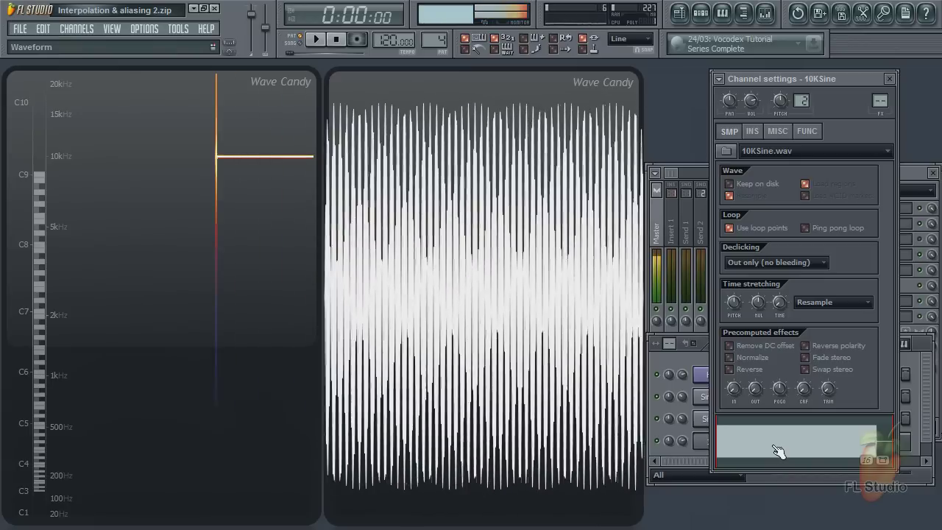
pyautogui.rightClick(777, 449)
# Open the 10KSine sample in Edison and zoom in on its waveform
pyautogui.click(824, 454)
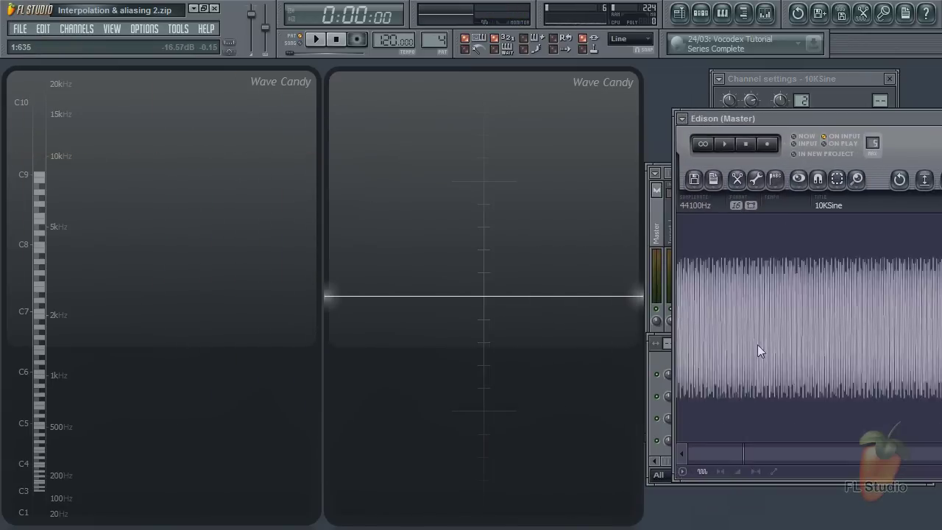
pyautogui.scroll(5, 757, 344)
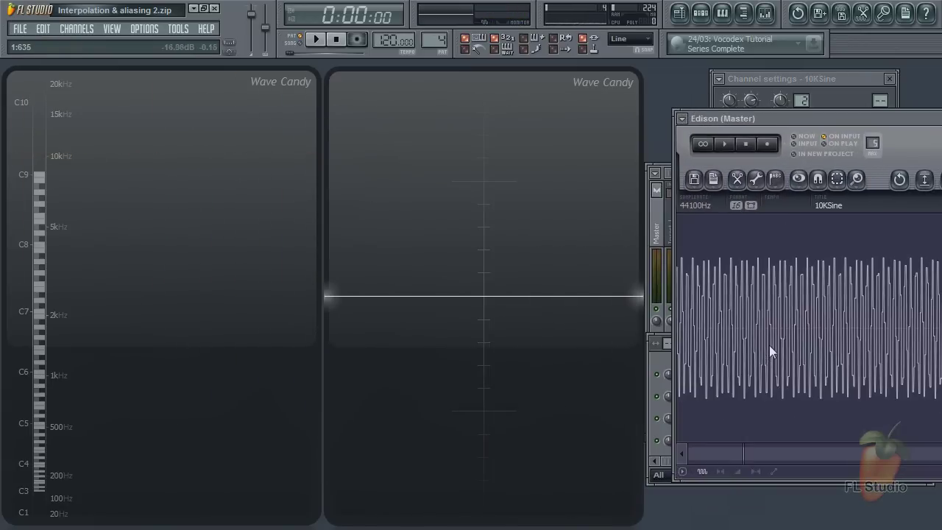